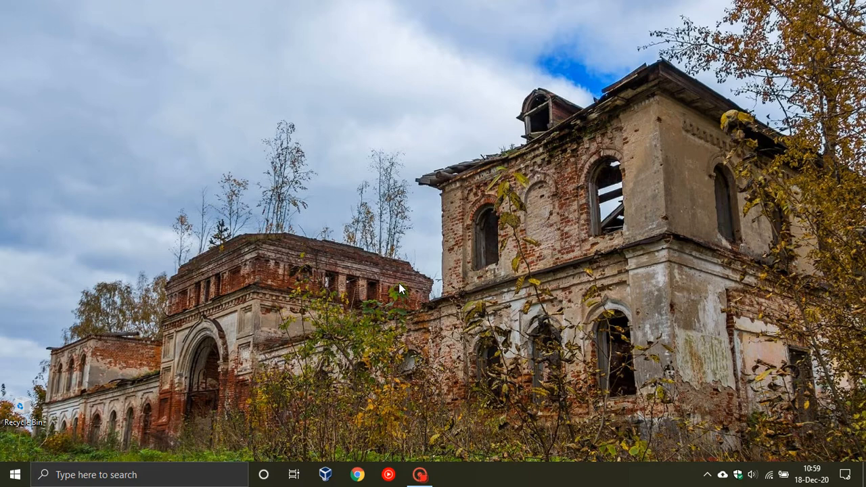
click(324, 476)
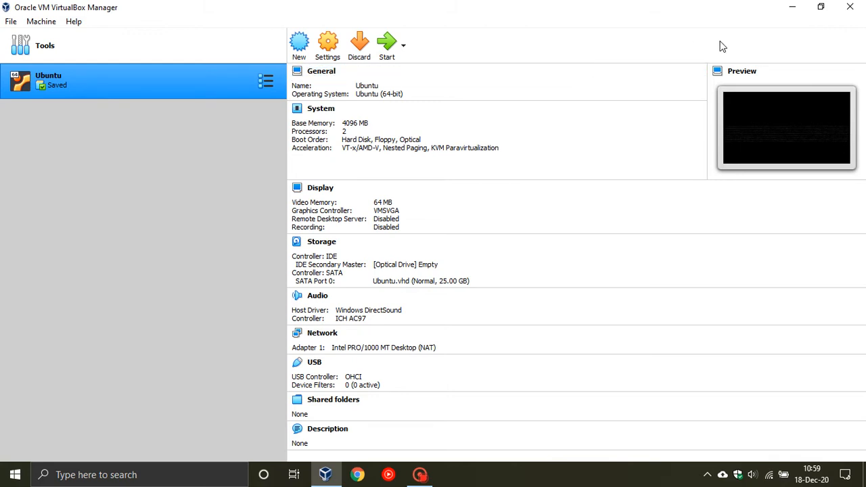
click(860, 6)
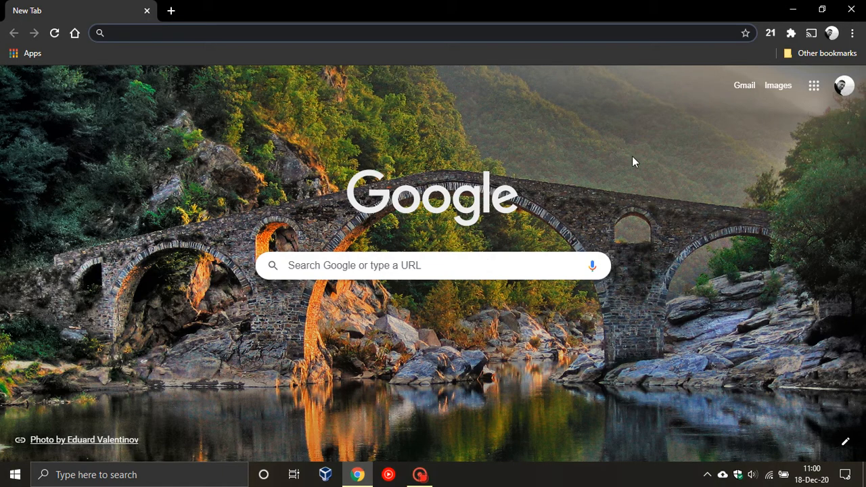
click(853, 9)
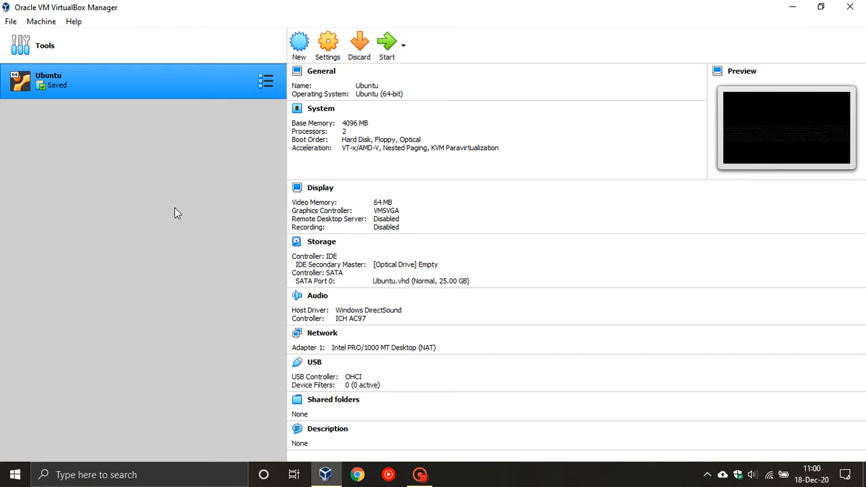
Start a new virtual machine named Ubuntu and browse to the Data (D:) drive for its machine folder.
click(299, 44)
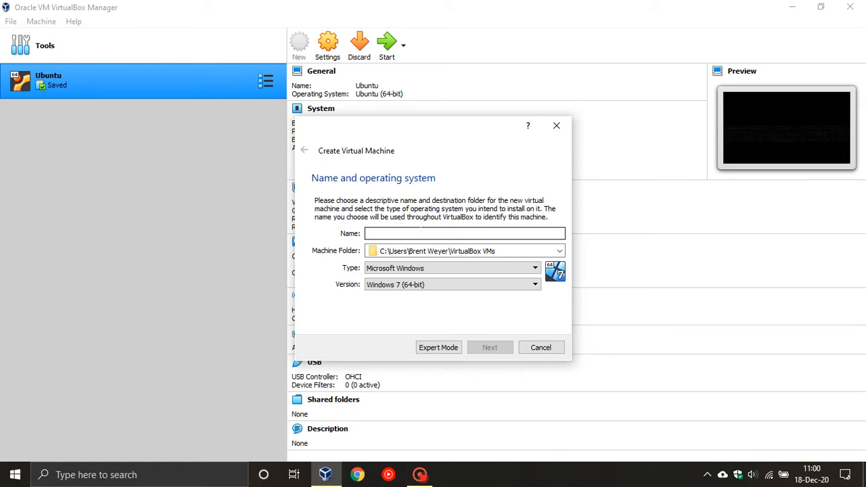
text(Ubuntu)
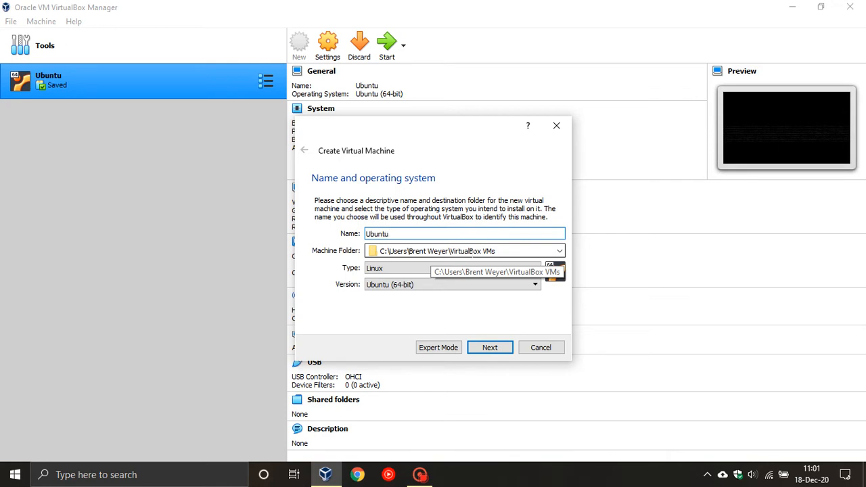
click(560, 254)
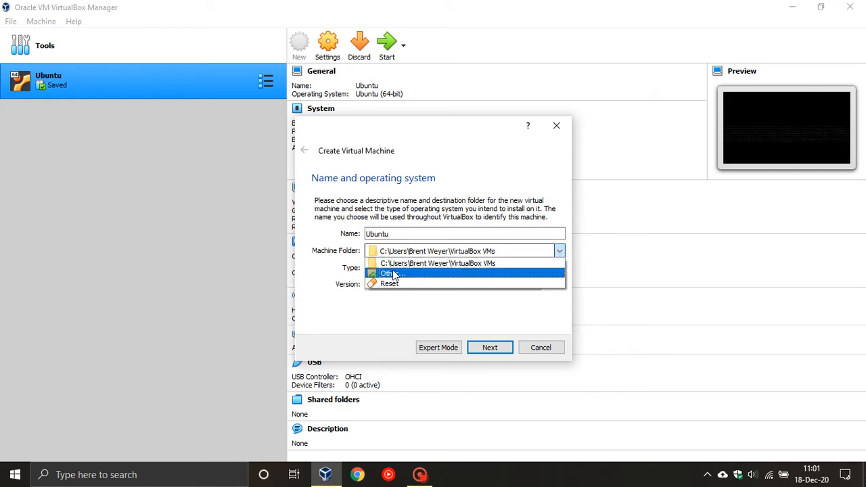
click(394, 272)
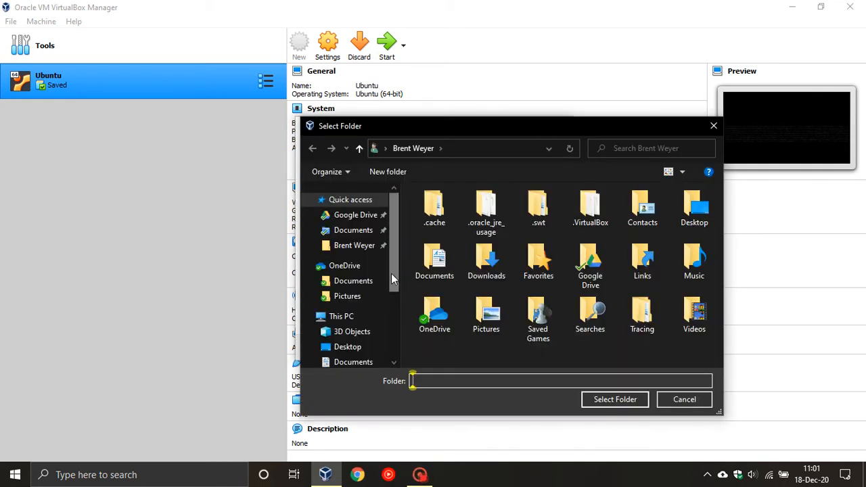
scroll(367, 268, down, 1)
click(343, 291)
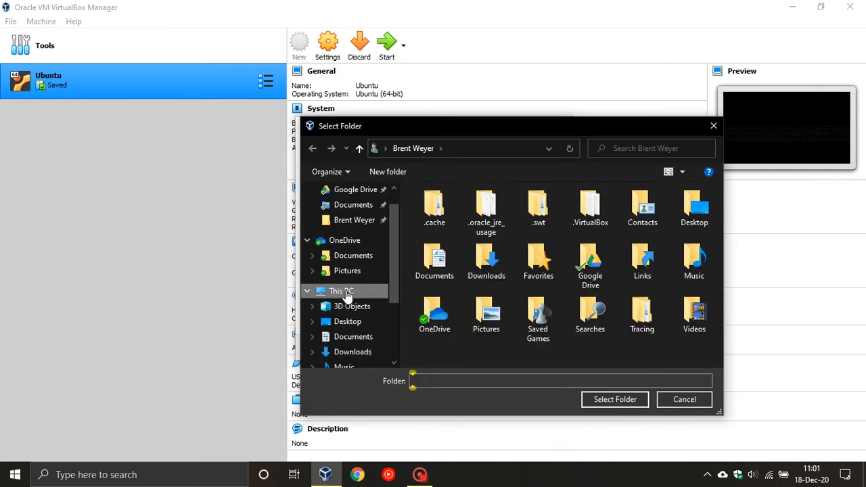
scroll(540, 256, down, 3)
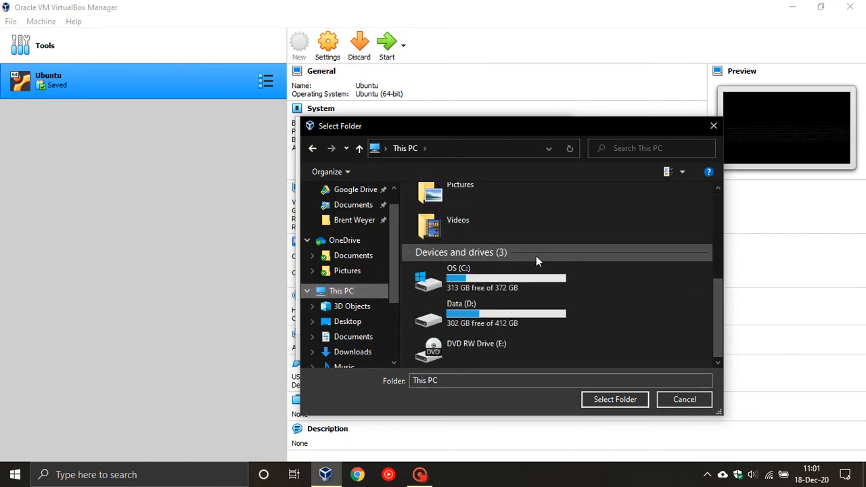
double_click(485, 319)
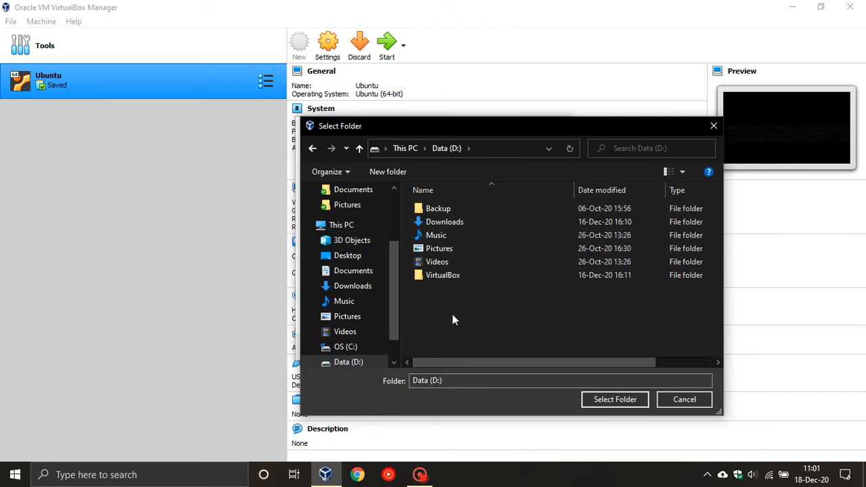
Create a folder named Ubuntu on the D: drive and use it as the machine folder.
right_click(452, 314)
mouse_move(485, 289)
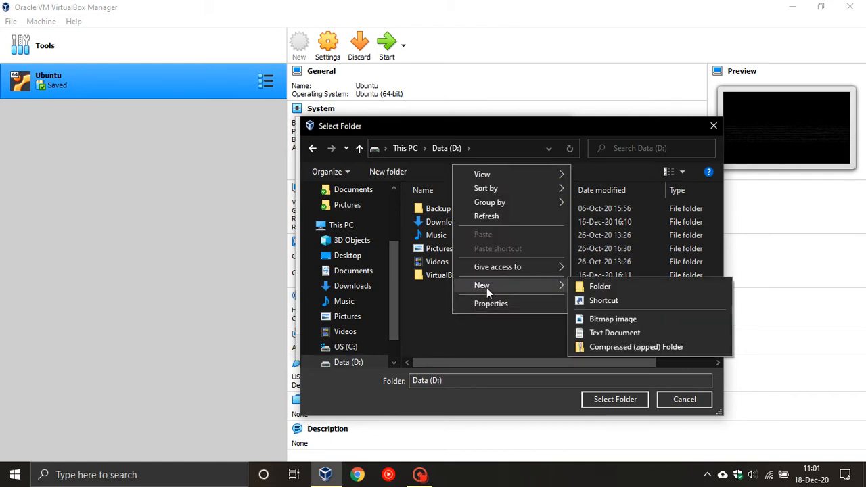
click(622, 287)
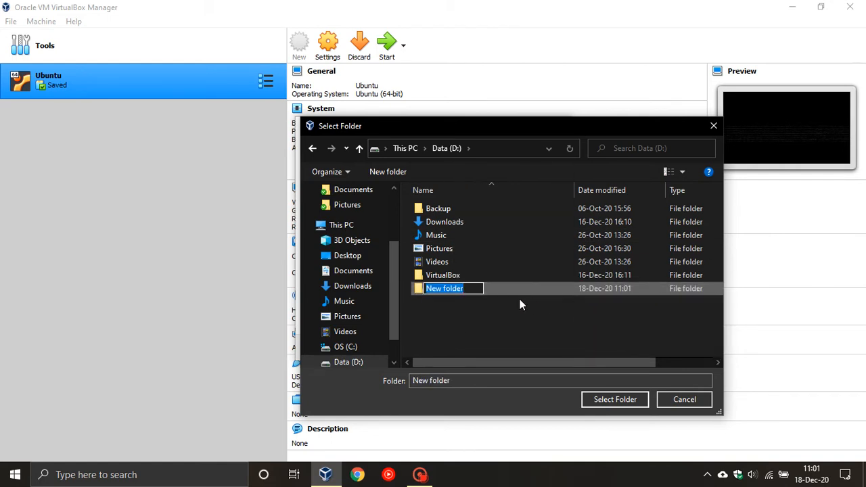
text(Ubu)
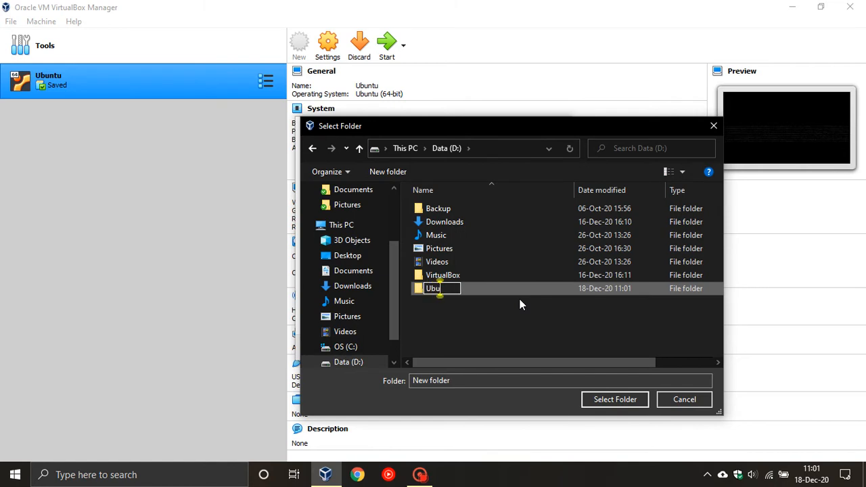
text(ntu)
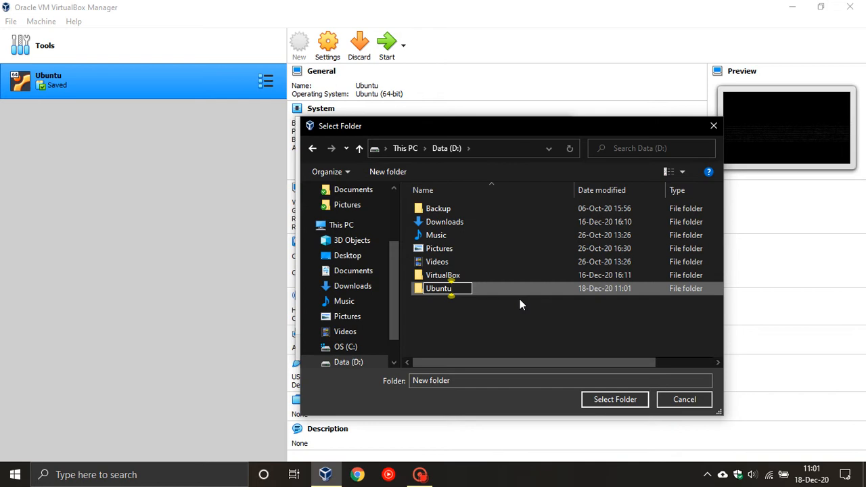
click(519, 329)
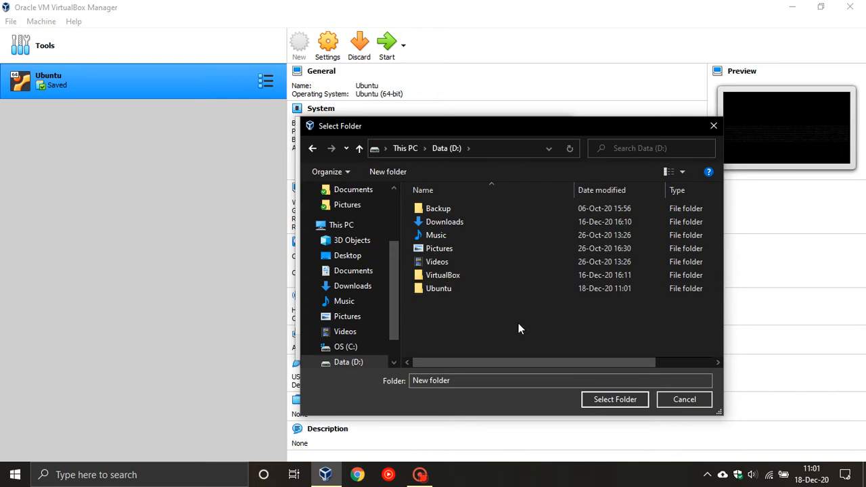
click(445, 285)
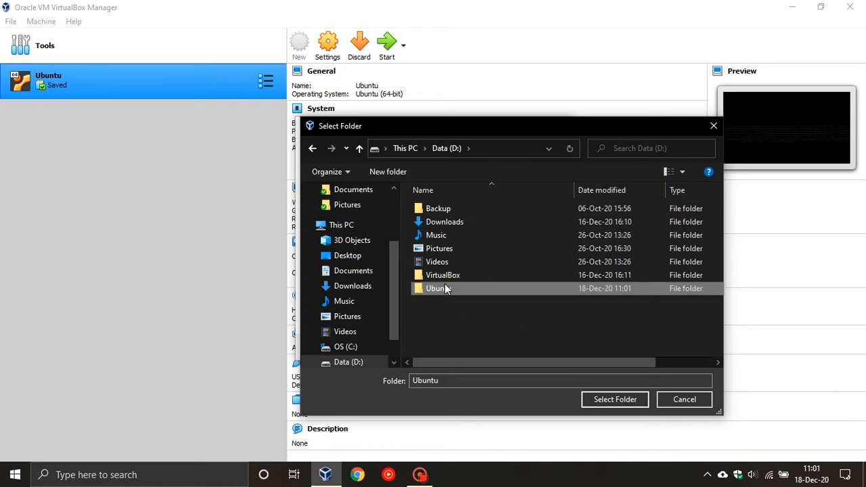
click(598, 400)
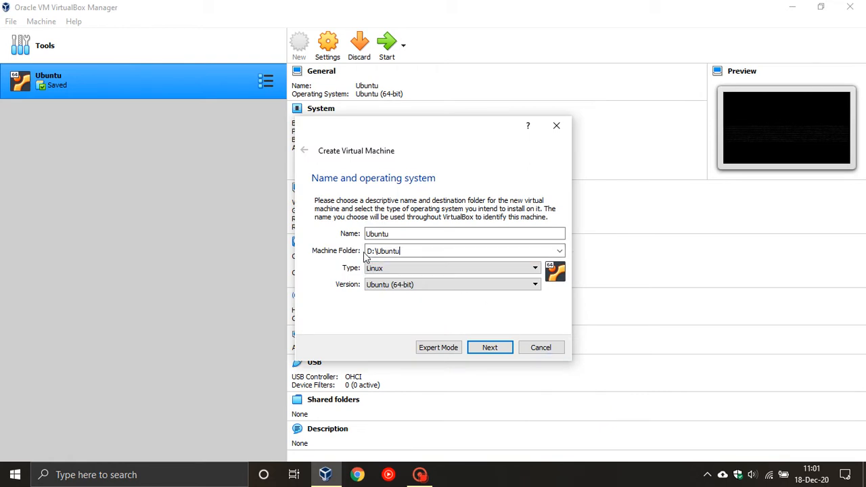
click(497, 353)
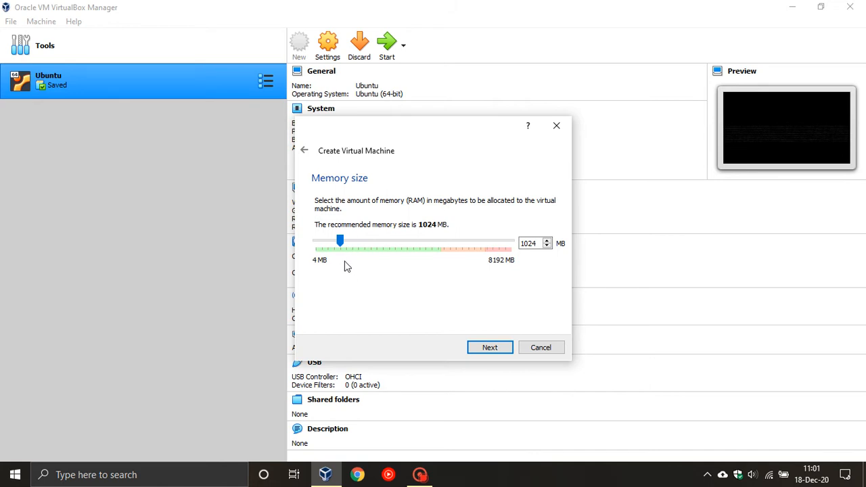
Allocate 4096 MB of memory to the machine and choose to create a virtual hard disk now.
drag(340, 242, 413, 241)
click(489, 349)
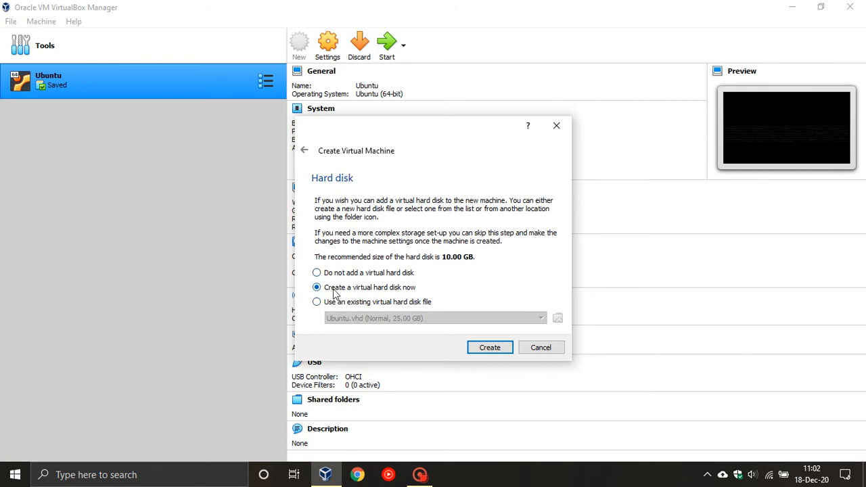
click(492, 348)
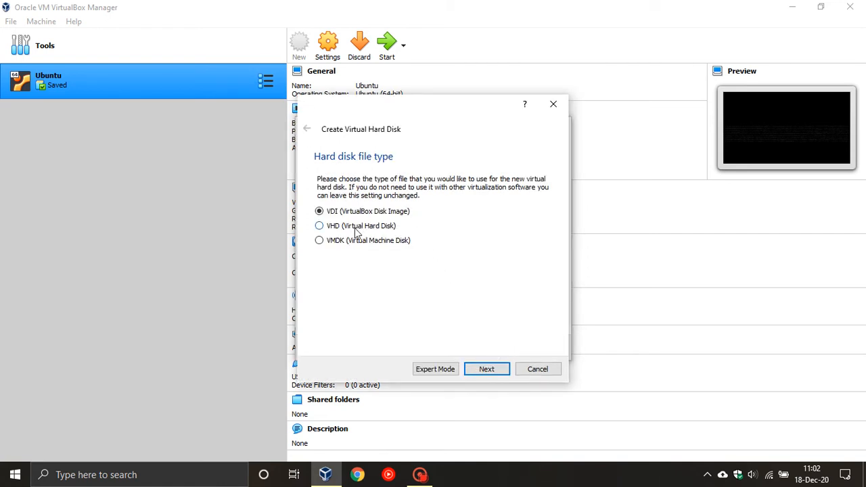
Choose the VHD (Virtual Hard Disk) file type with dynamically allocated storage.
click(319, 228)
click(488, 370)
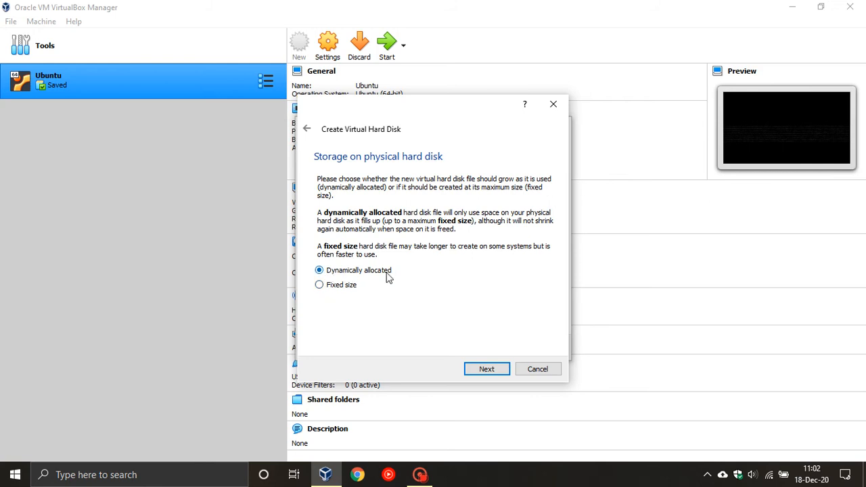
click(487, 370)
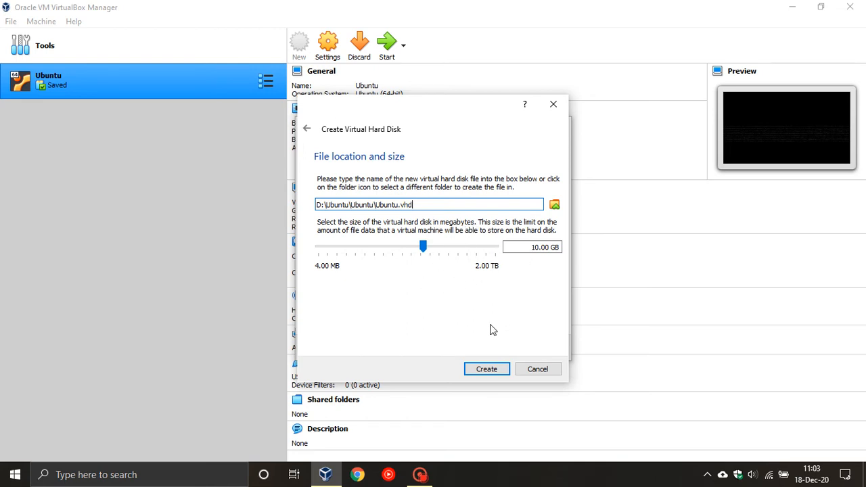
Set the virtual hard disk size to about 25.58 GB and create the disk.
click(423, 247)
drag(423, 247, 436, 285)
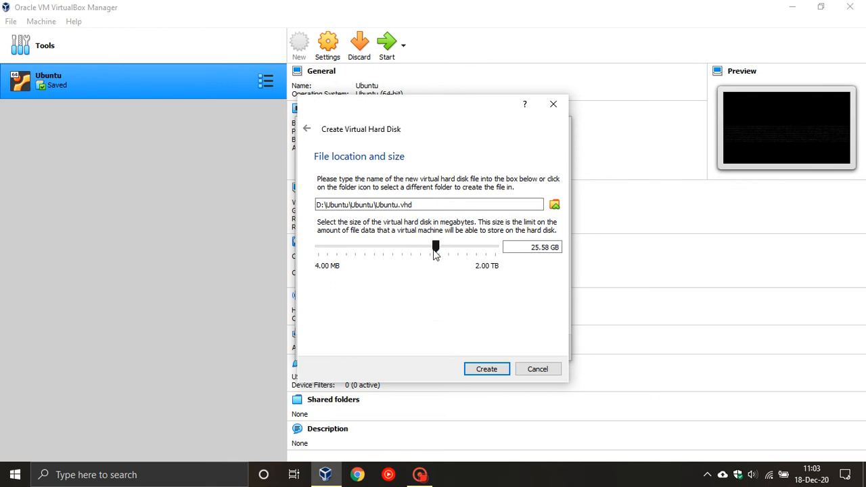
mouse_move(435, 254)
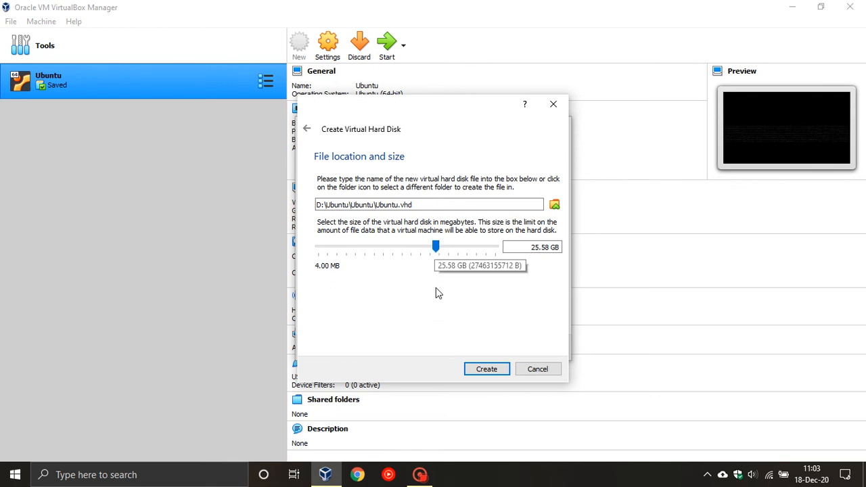
click(486, 369)
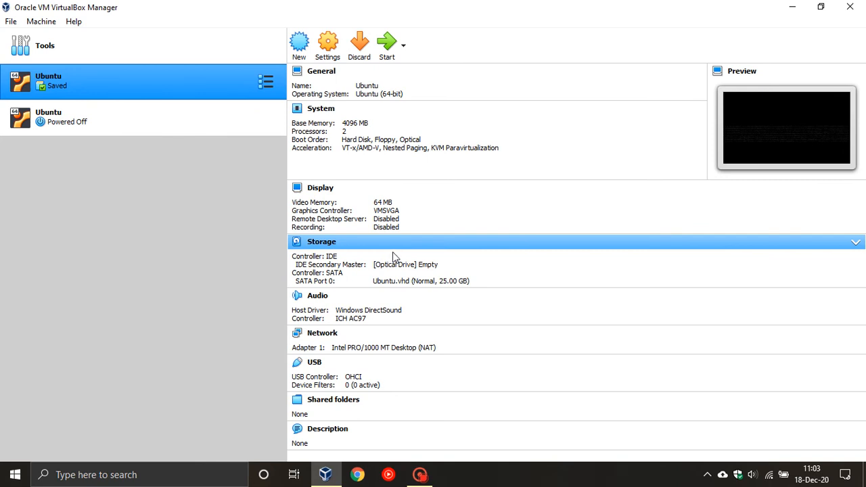
In the settings of the new powered-off Ubuntu machine, assign 2 processors.
click(158, 124)
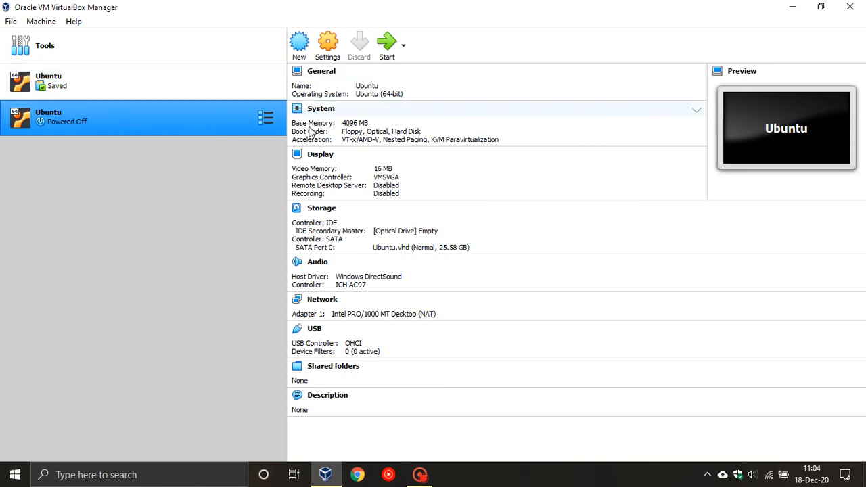
click(329, 45)
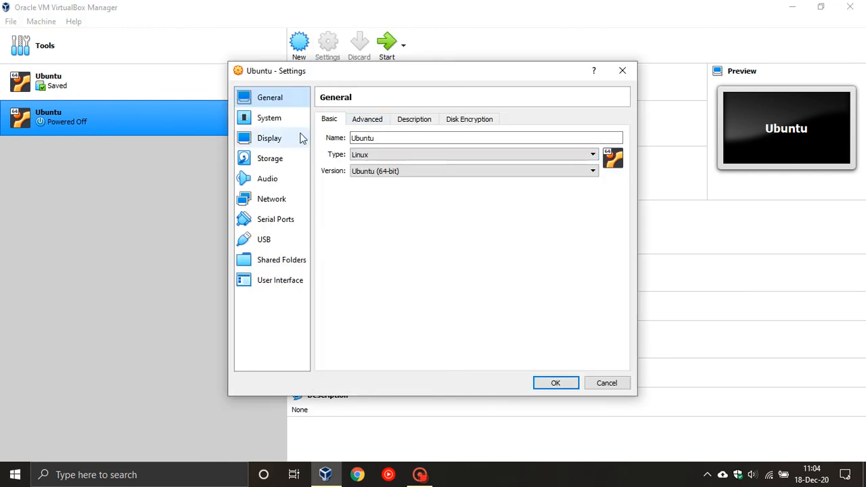
click(279, 123)
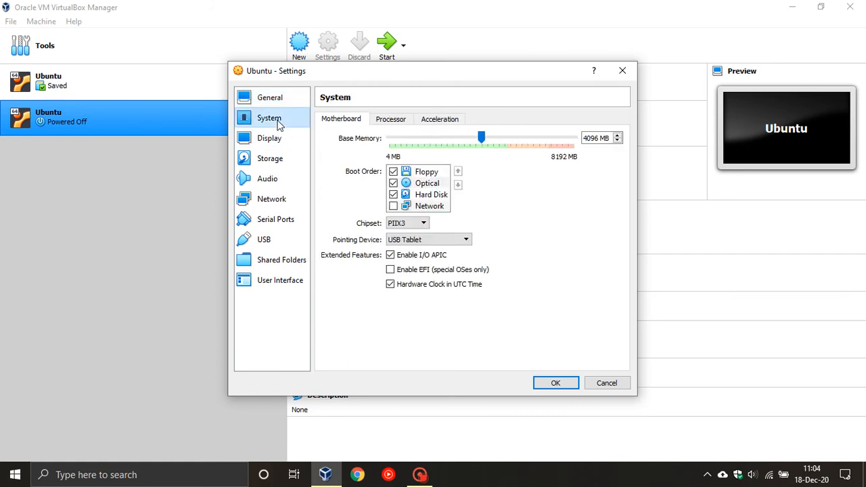
click(392, 123)
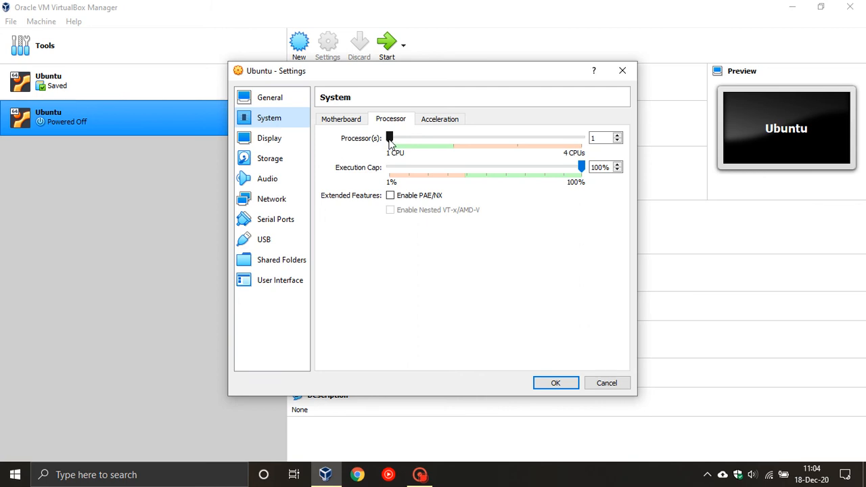
click(391, 139)
drag(415, 140, 464, 142)
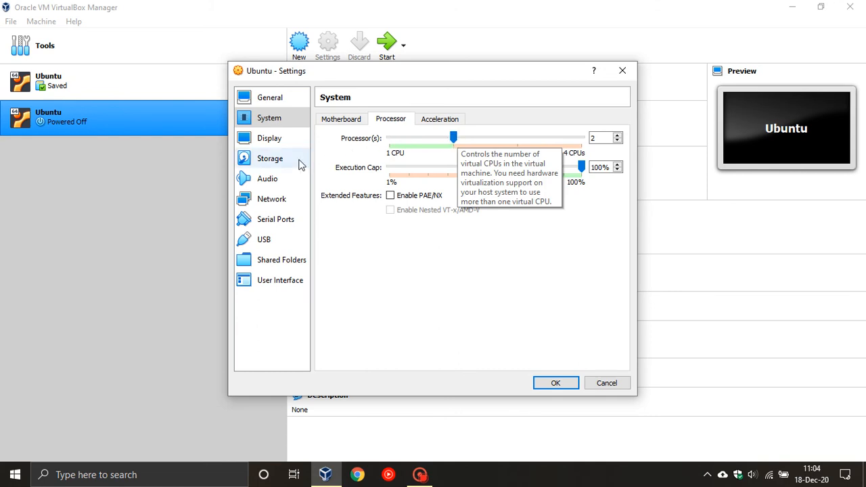
Set the machine's video memory to 128 MB and save the settings after reviewing the storage and USB pages.
click(266, 143)
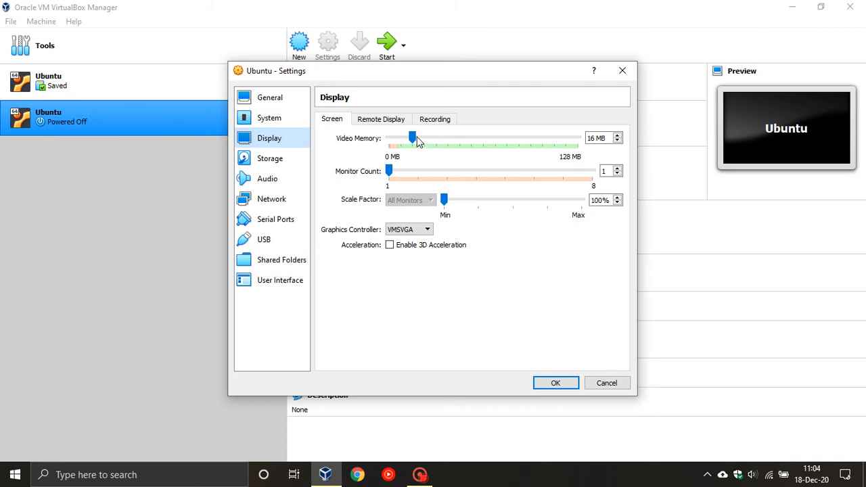
drag(412, 137, 578, 138)
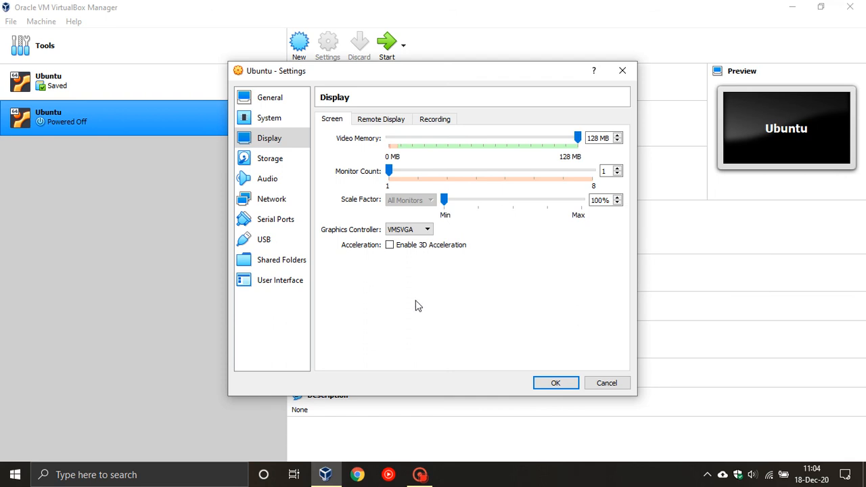
click(270, 159)
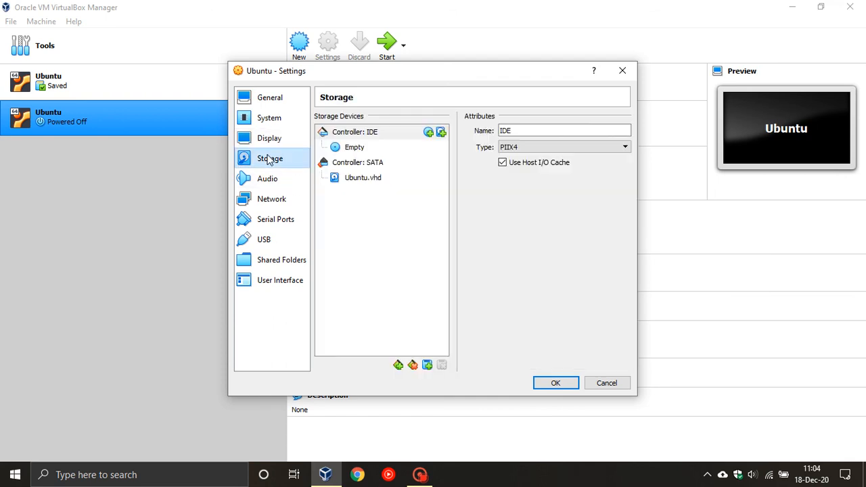
click(273, 243)
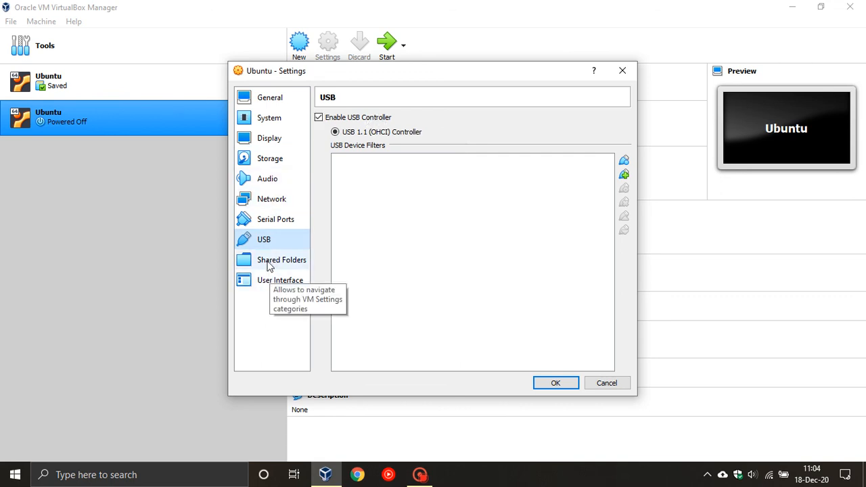
click(556, 384)
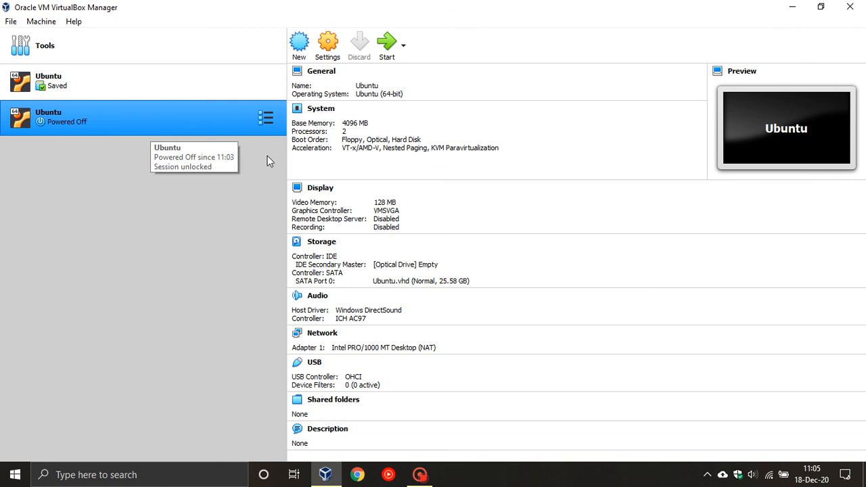
Minimize the virtual machine manager window to return to the desktop.
click(793, 8)
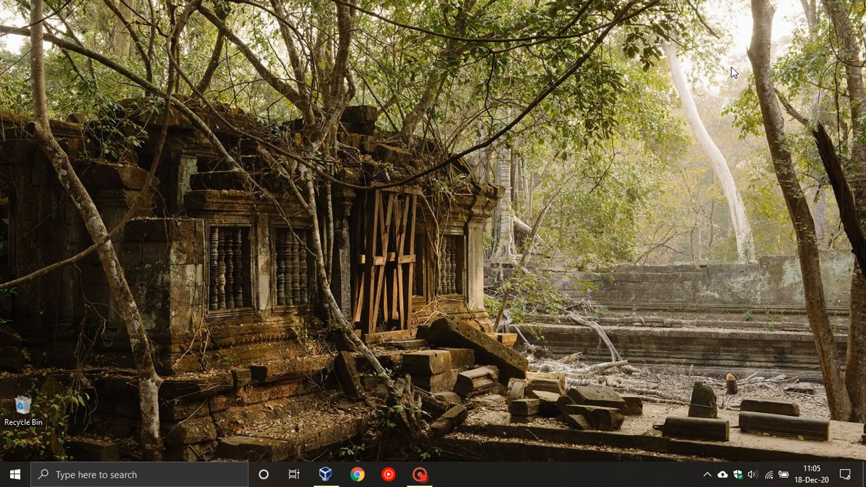